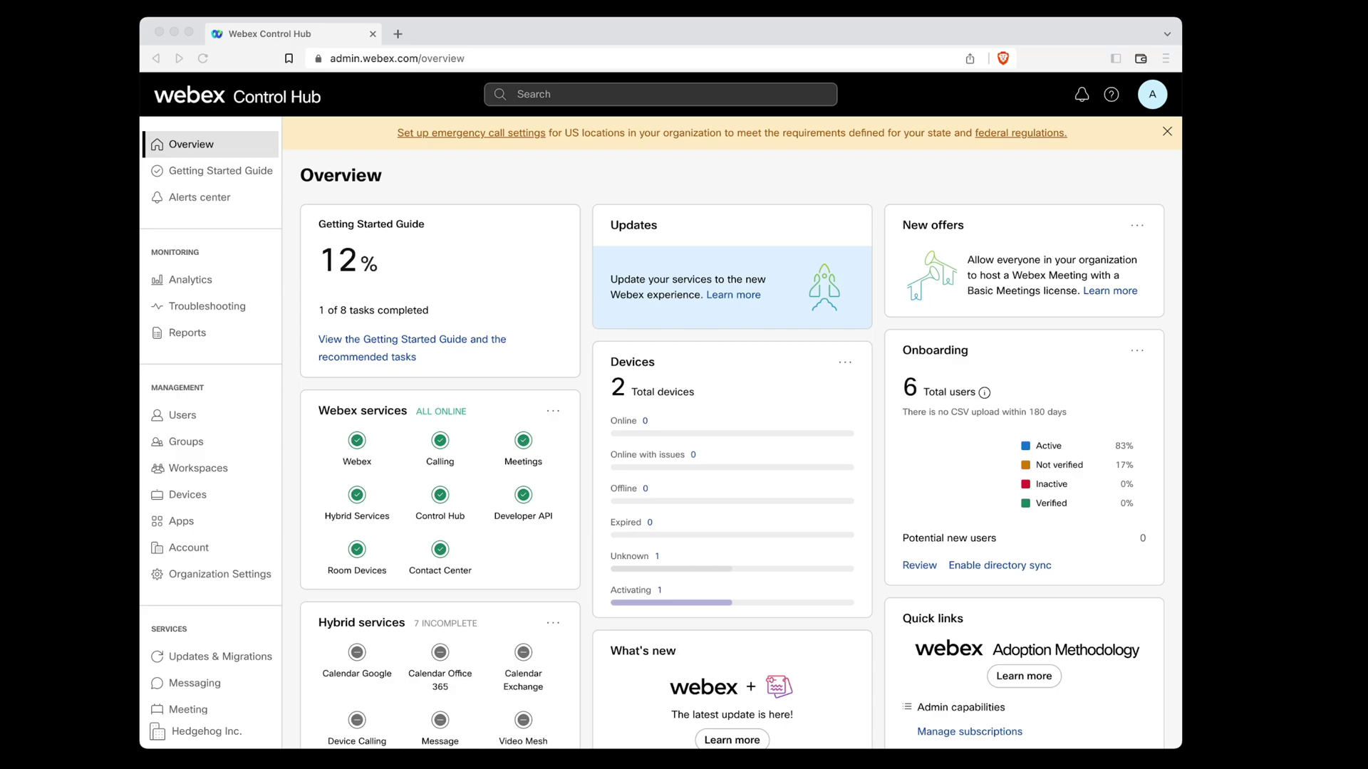
Step: Open the virtual lines of the Calling service and start creating a virtual line
scroll(178, 367, down, 4)
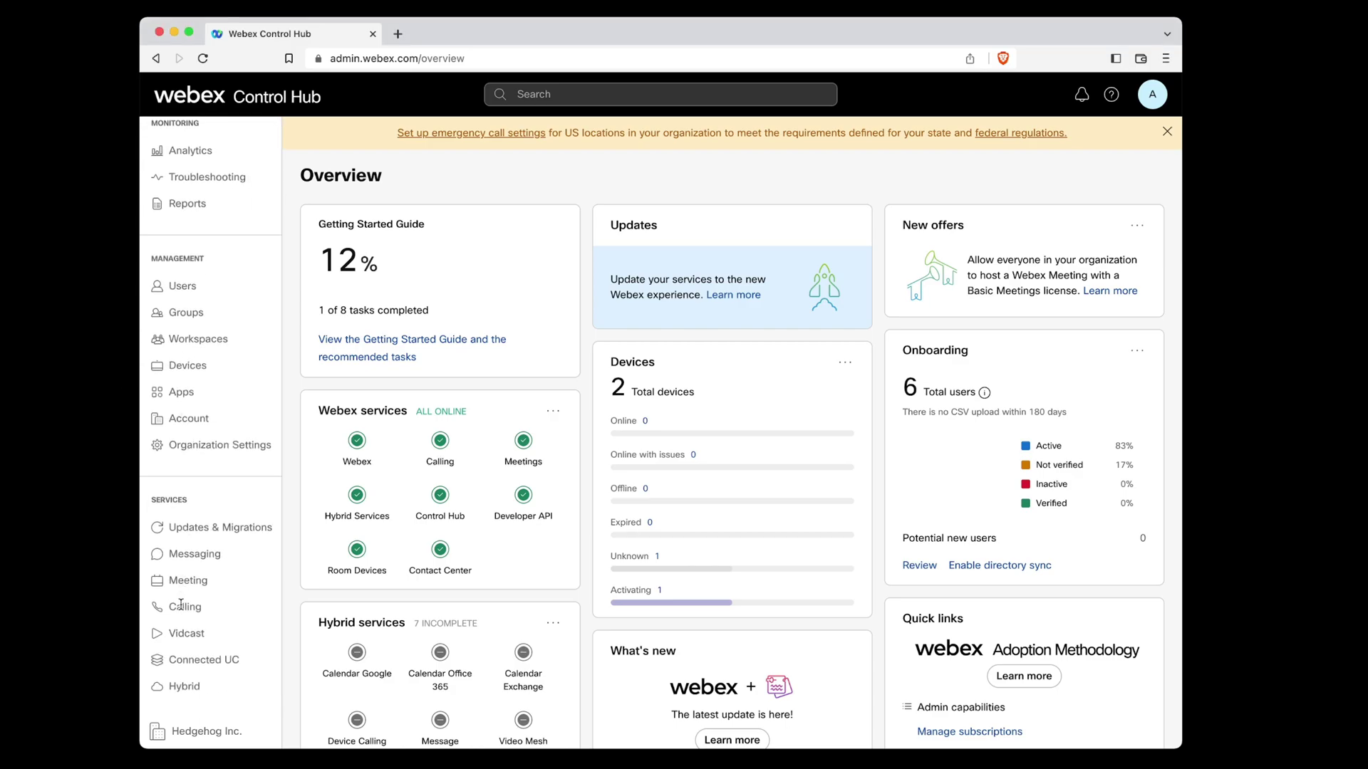
click(181, 607)
click(516, 183)
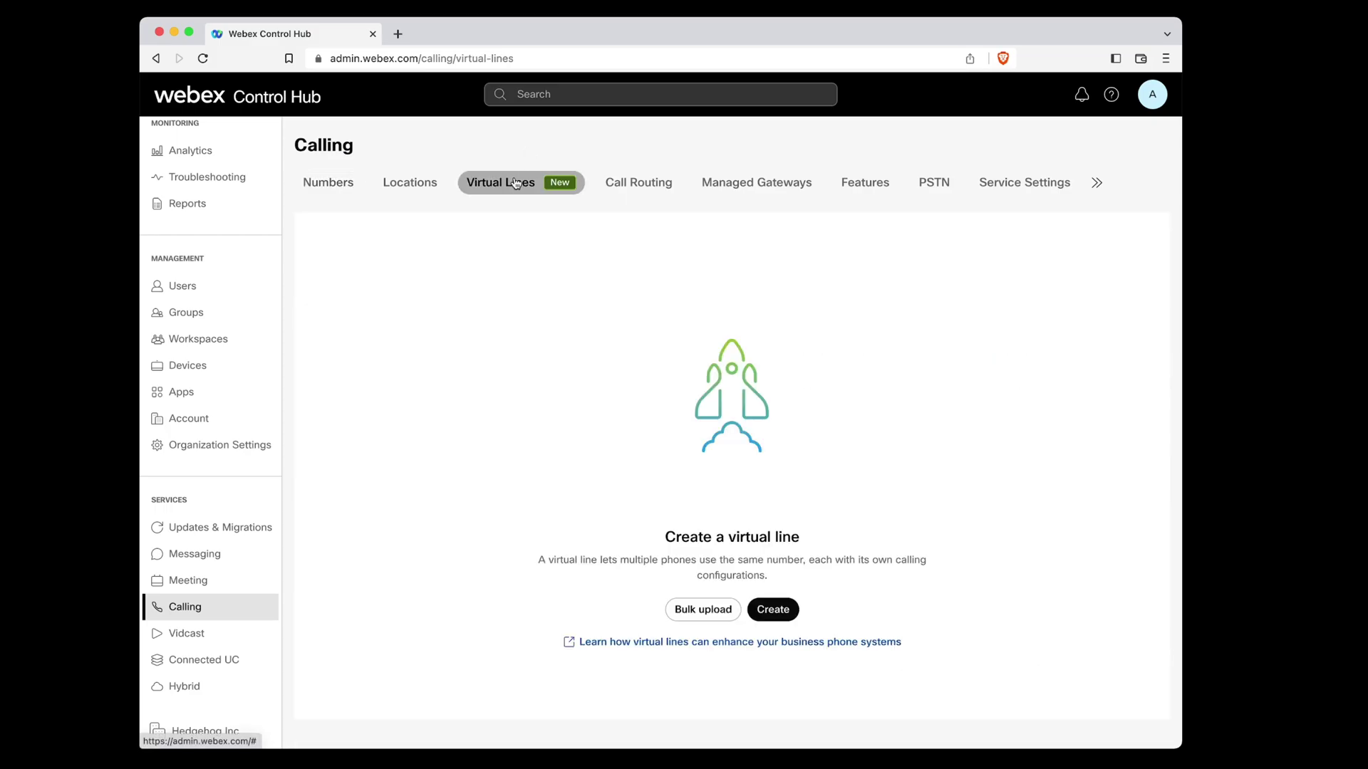
click(784, 614)
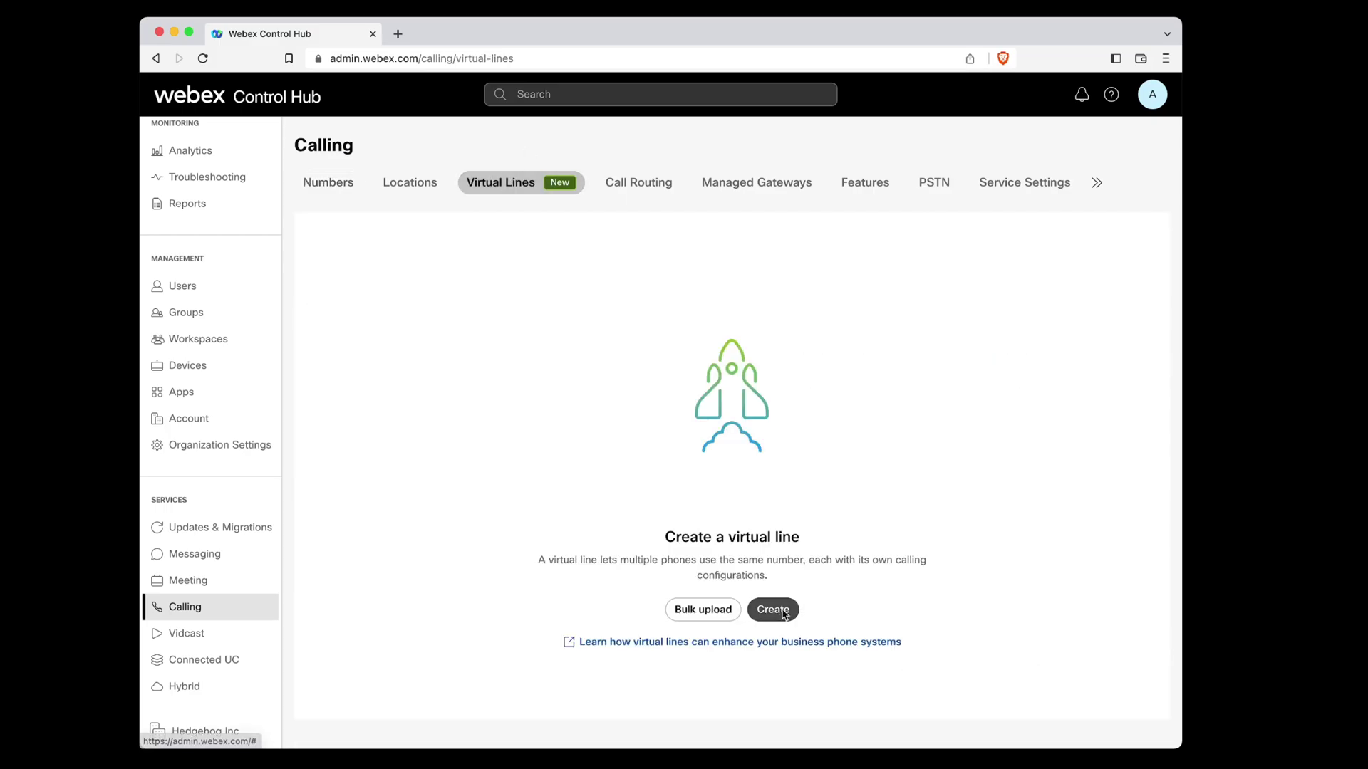
Step: Name the virtual line with first name Honolulu and last name Office
click(474, 196)
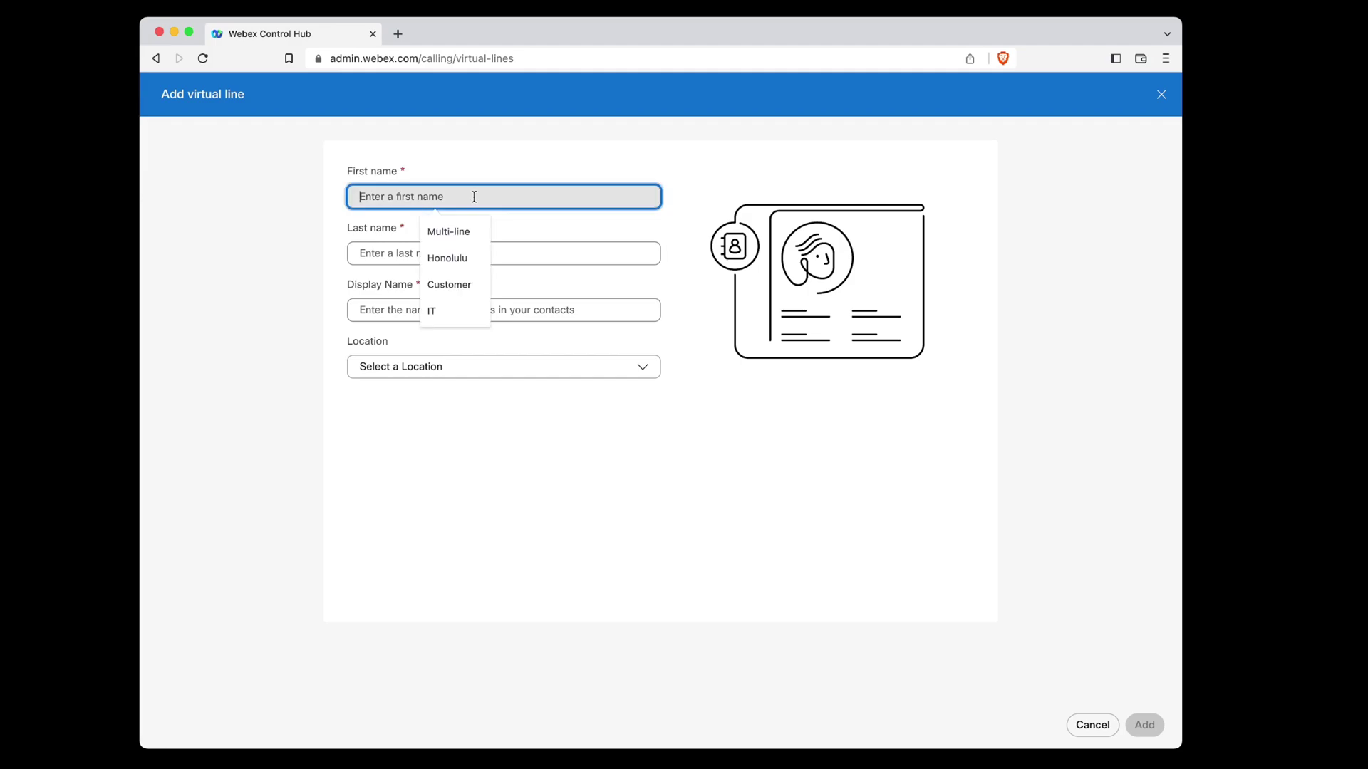
text(Honolulu)
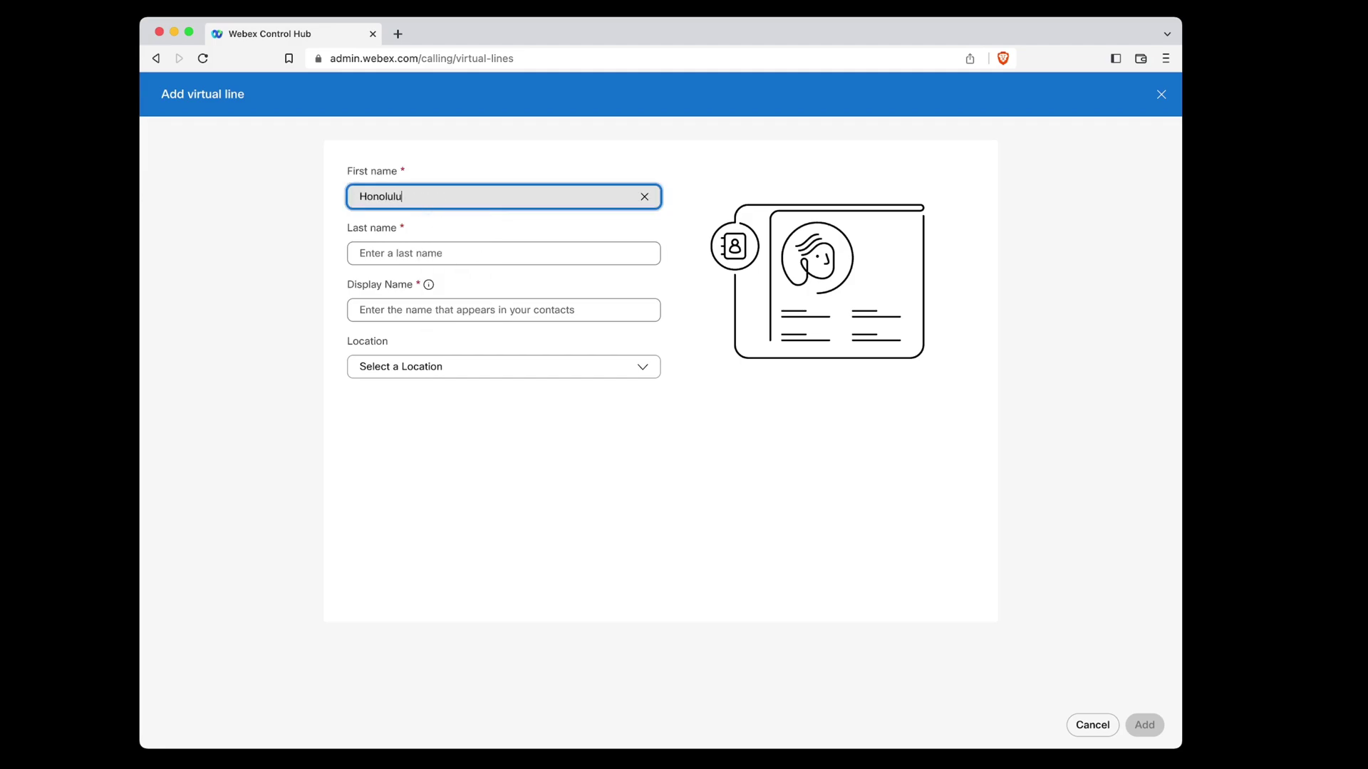
key(Tab)
text(Office)
key(Tab)
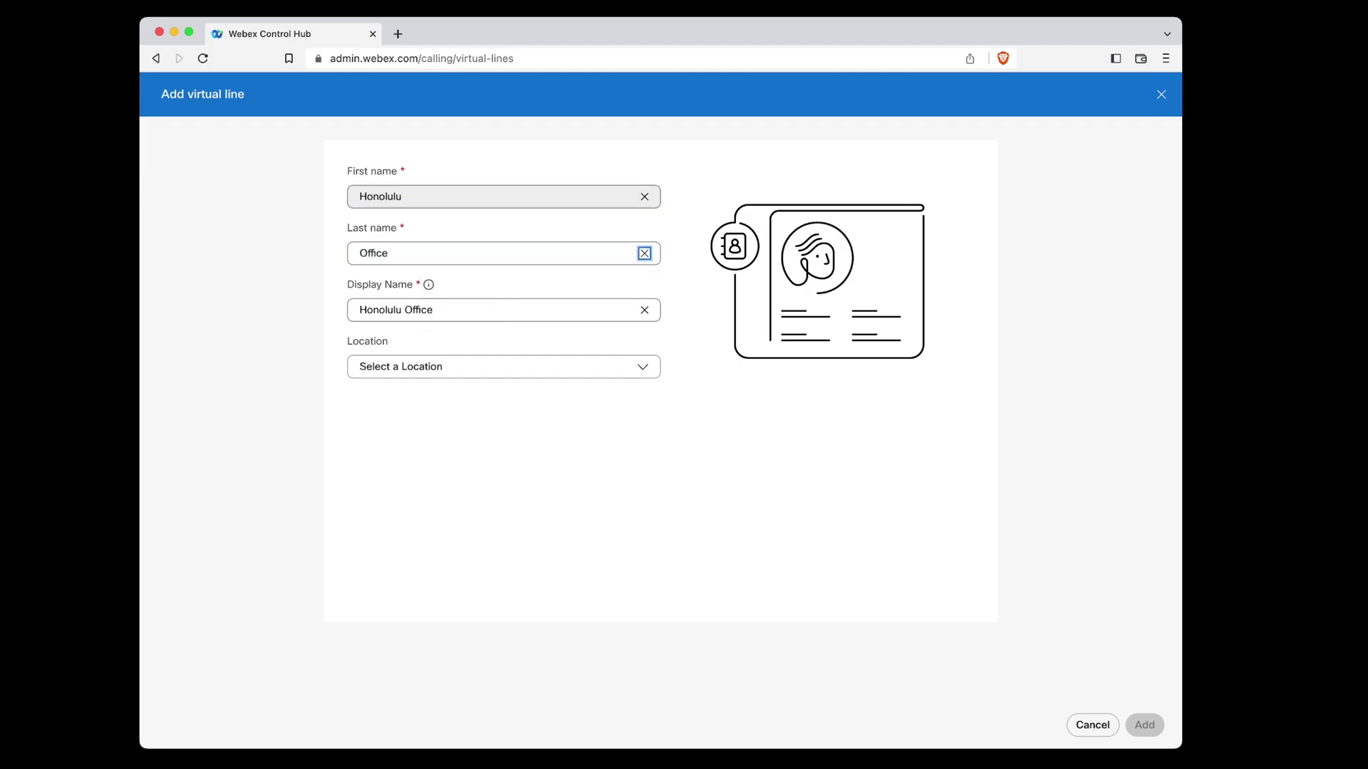
key(Tab)
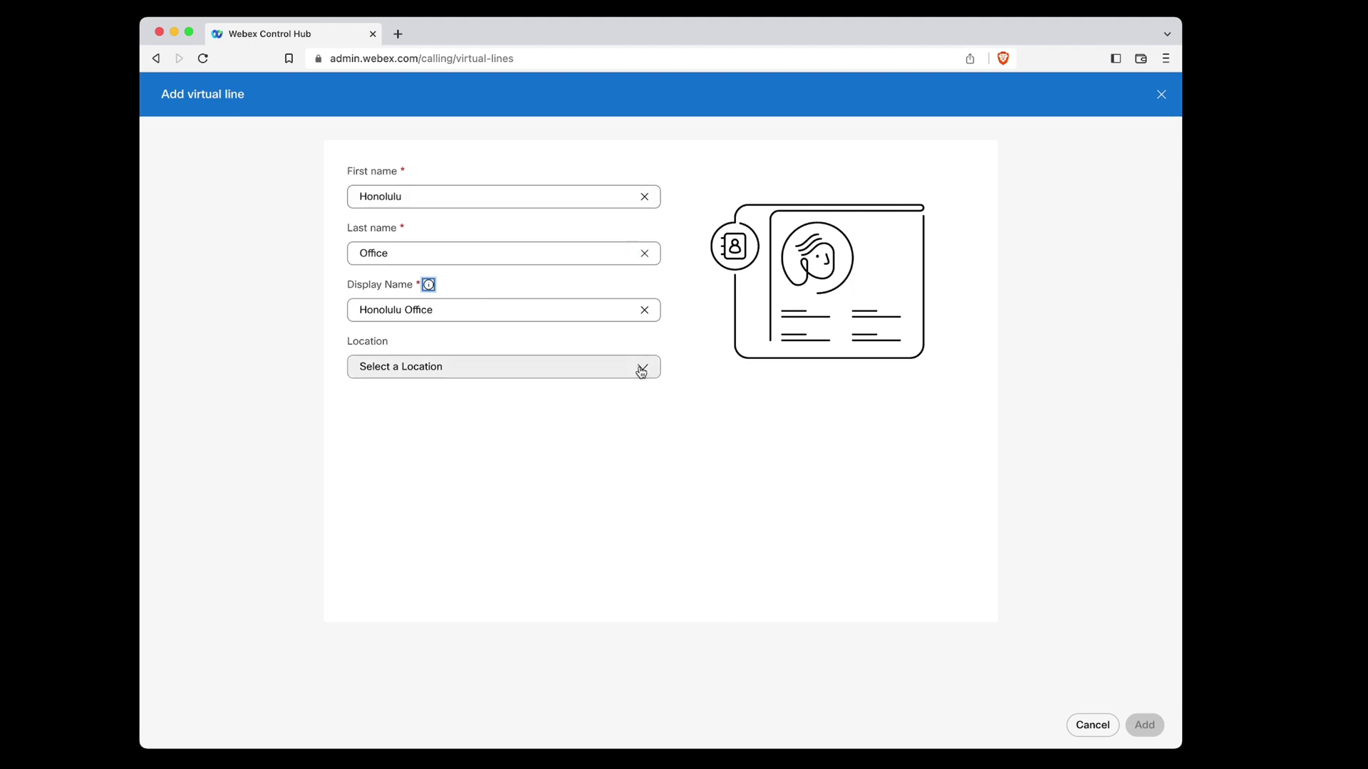
Step: Set the line's location to Honolulu, give it the first unassigned phone number, and add the virtual line
click(641, 367)
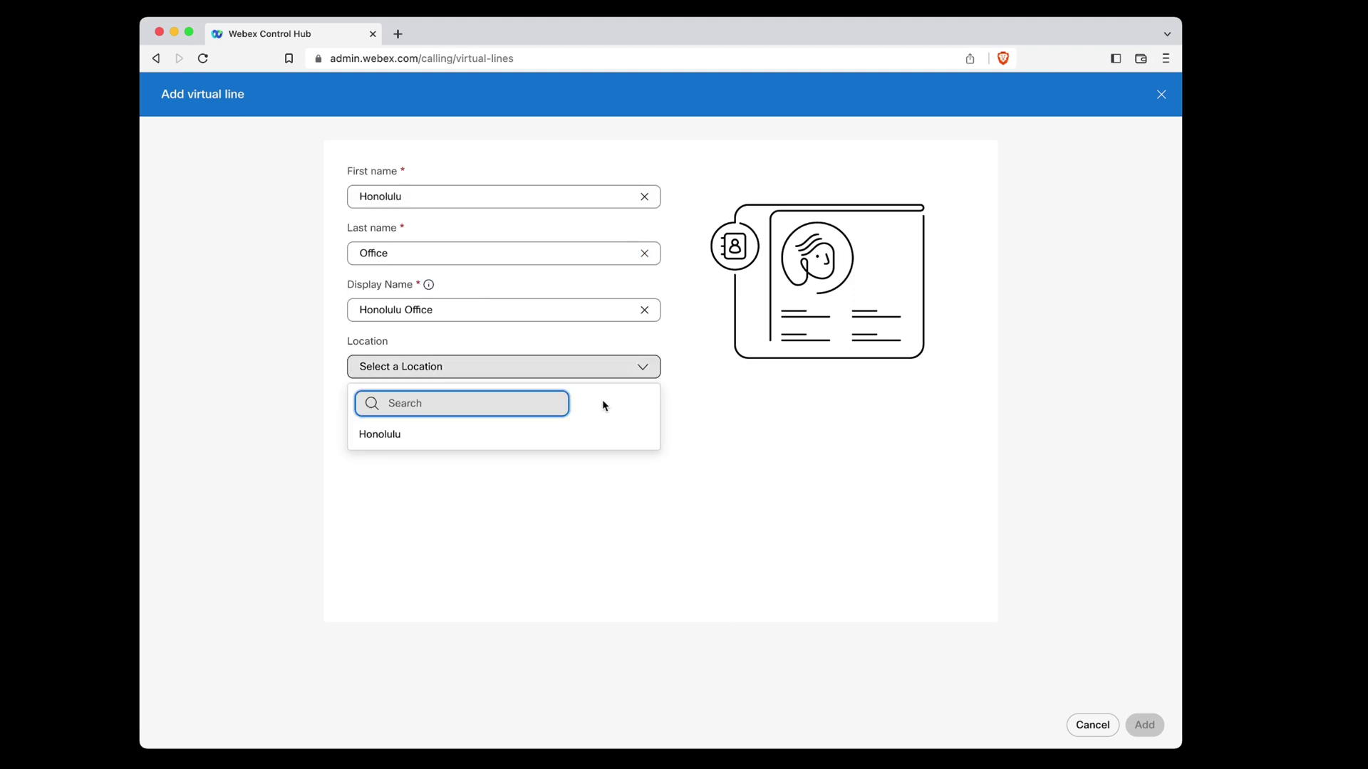
click(576, 439)
click(624, 451)
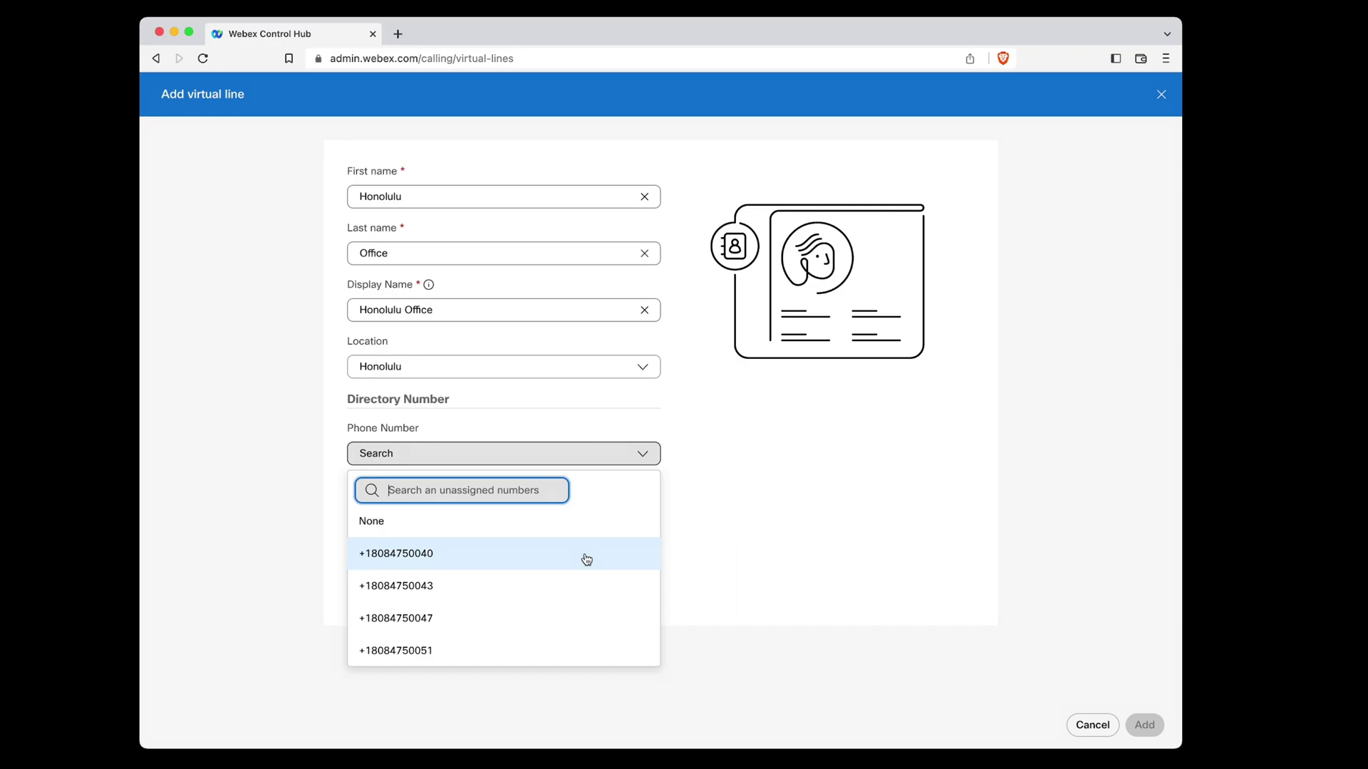
click(585, 559)
click(706, 547)
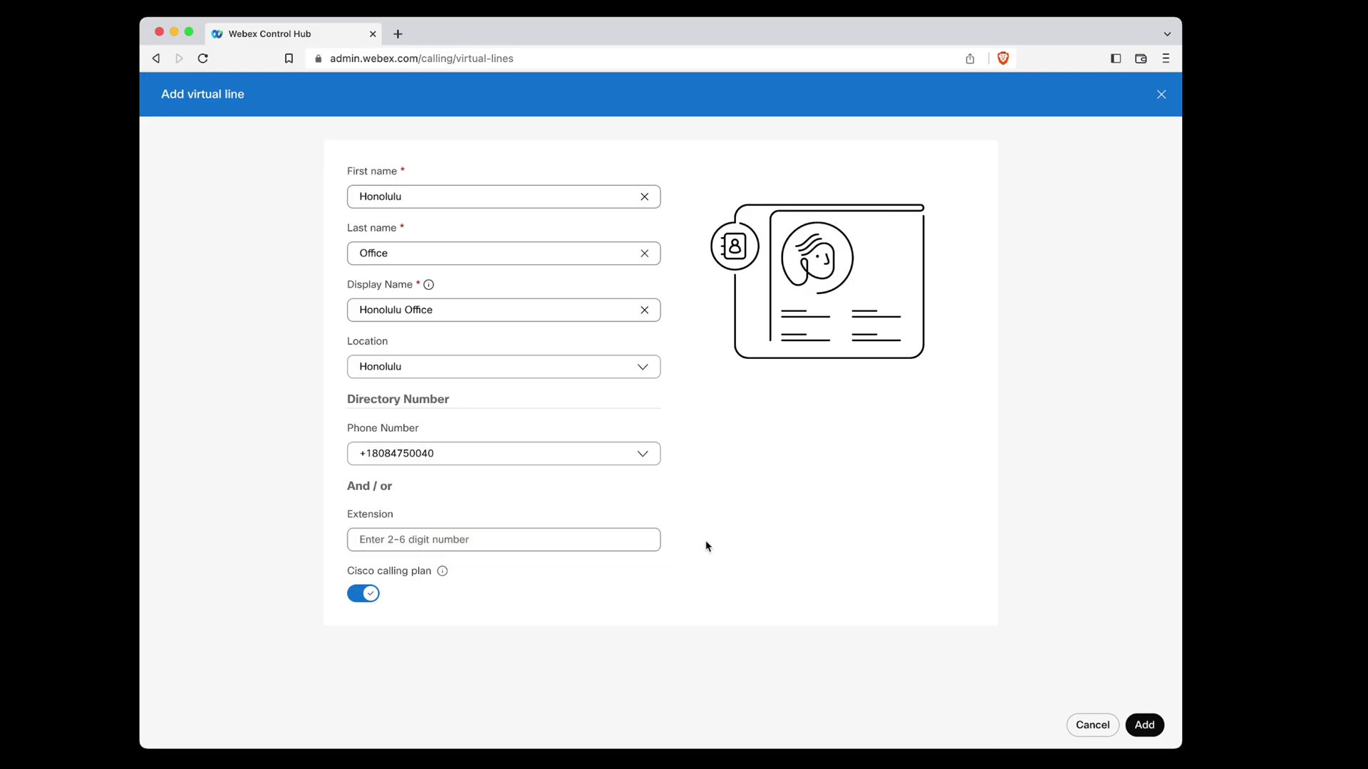
click(1145, 726)
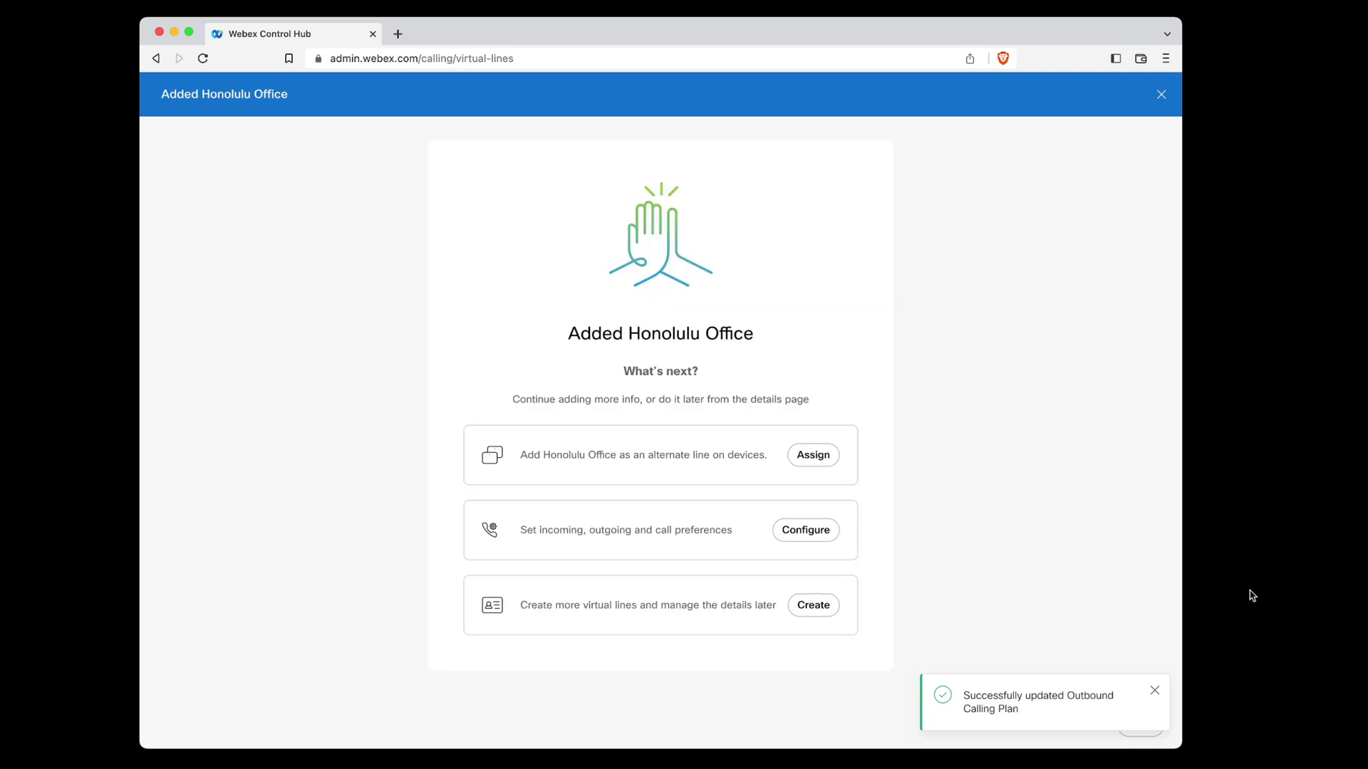
Step: Assign the Honolulu Office line to the fourth-listed user's Webex App device and save the configured lines
click(813, 456)
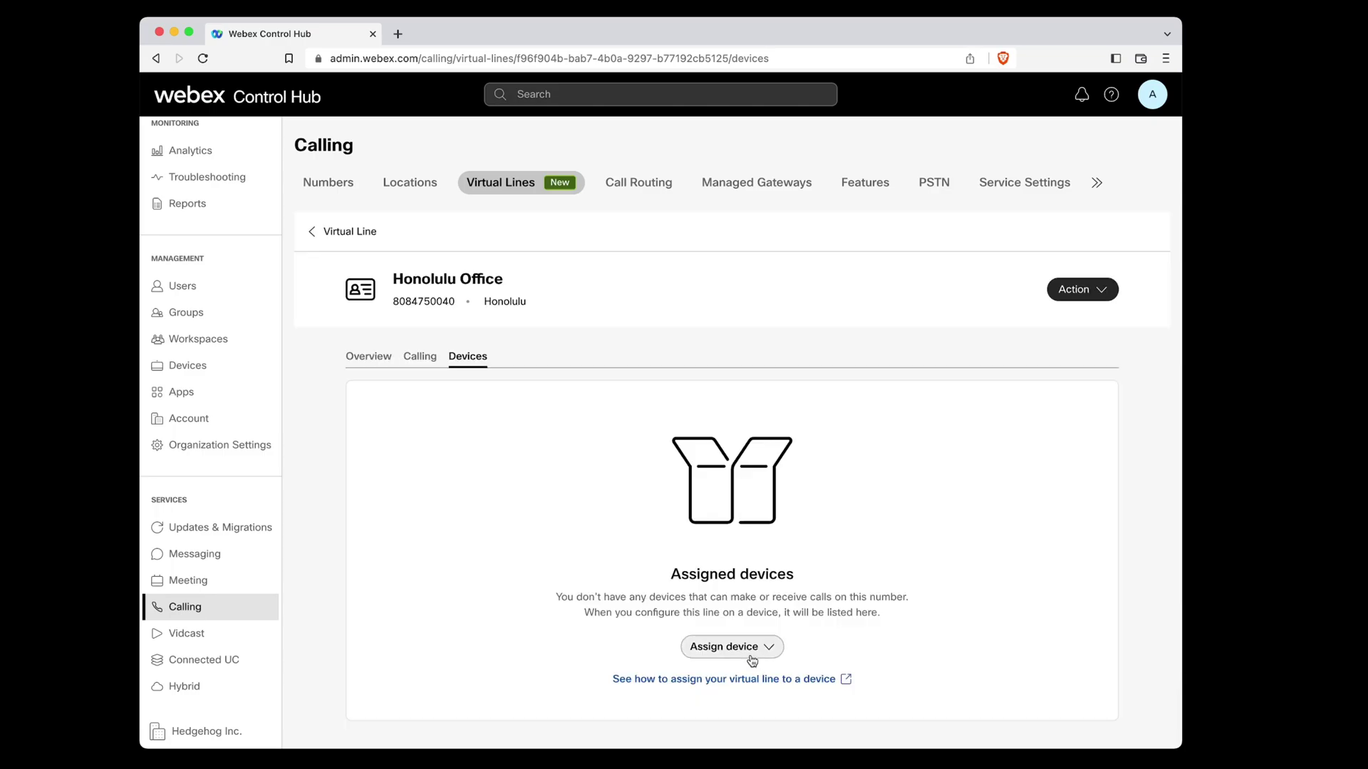
click(751, 655)
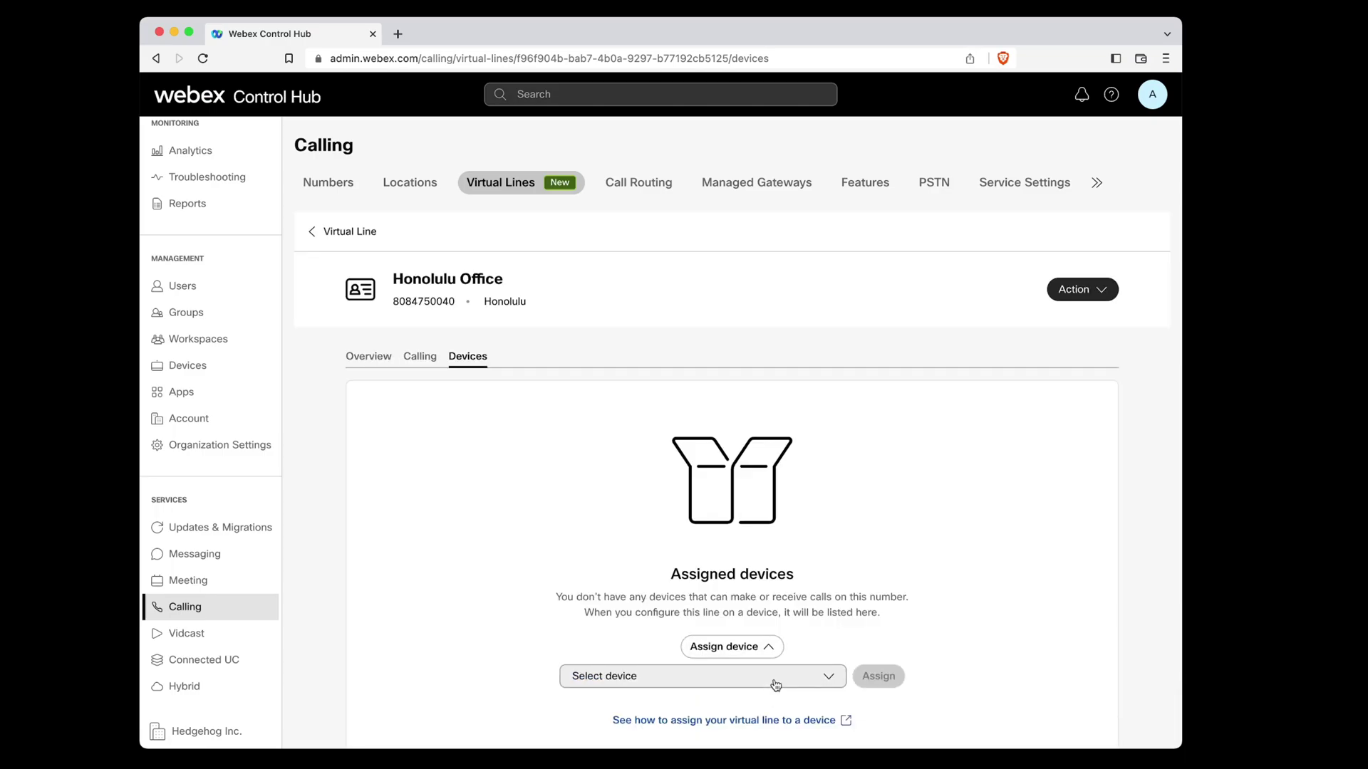
click(775, 684)
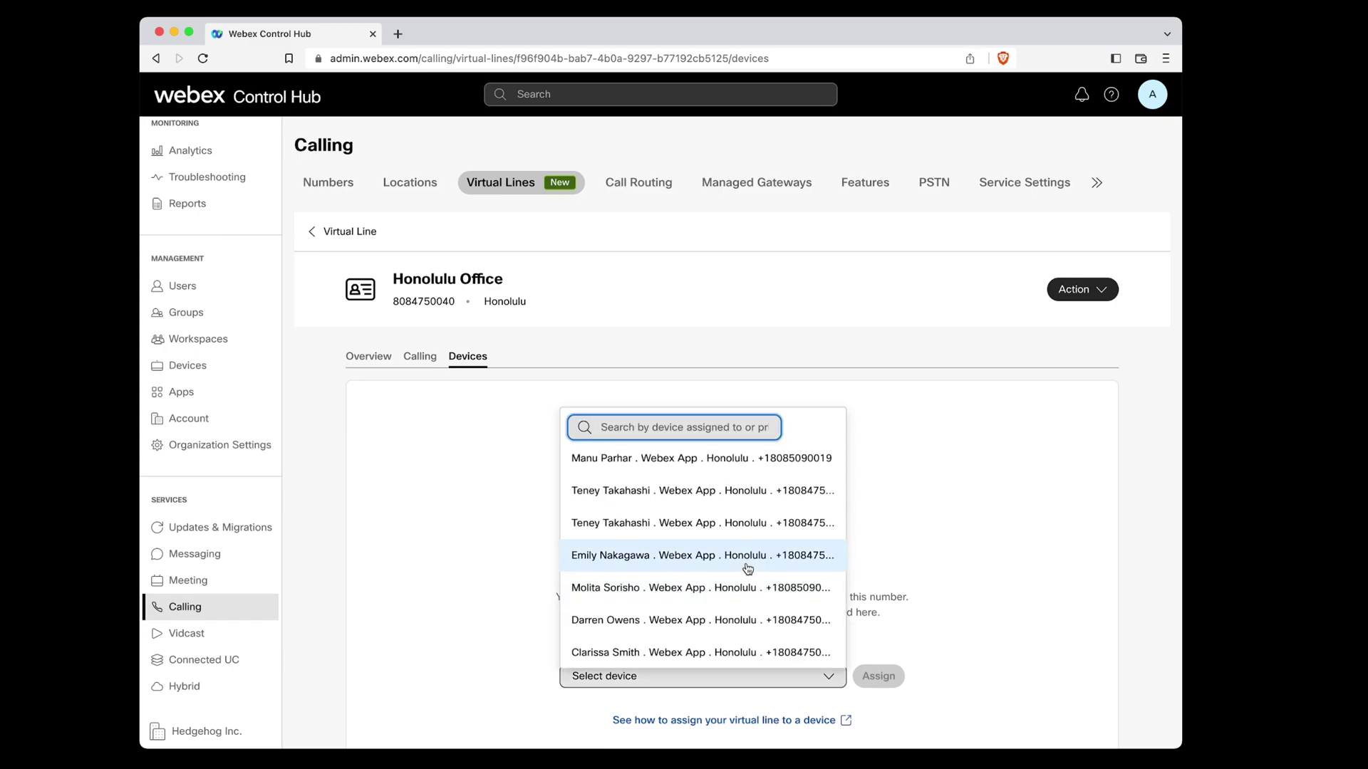
click(747, 568)
key(Tab)
key(Return)
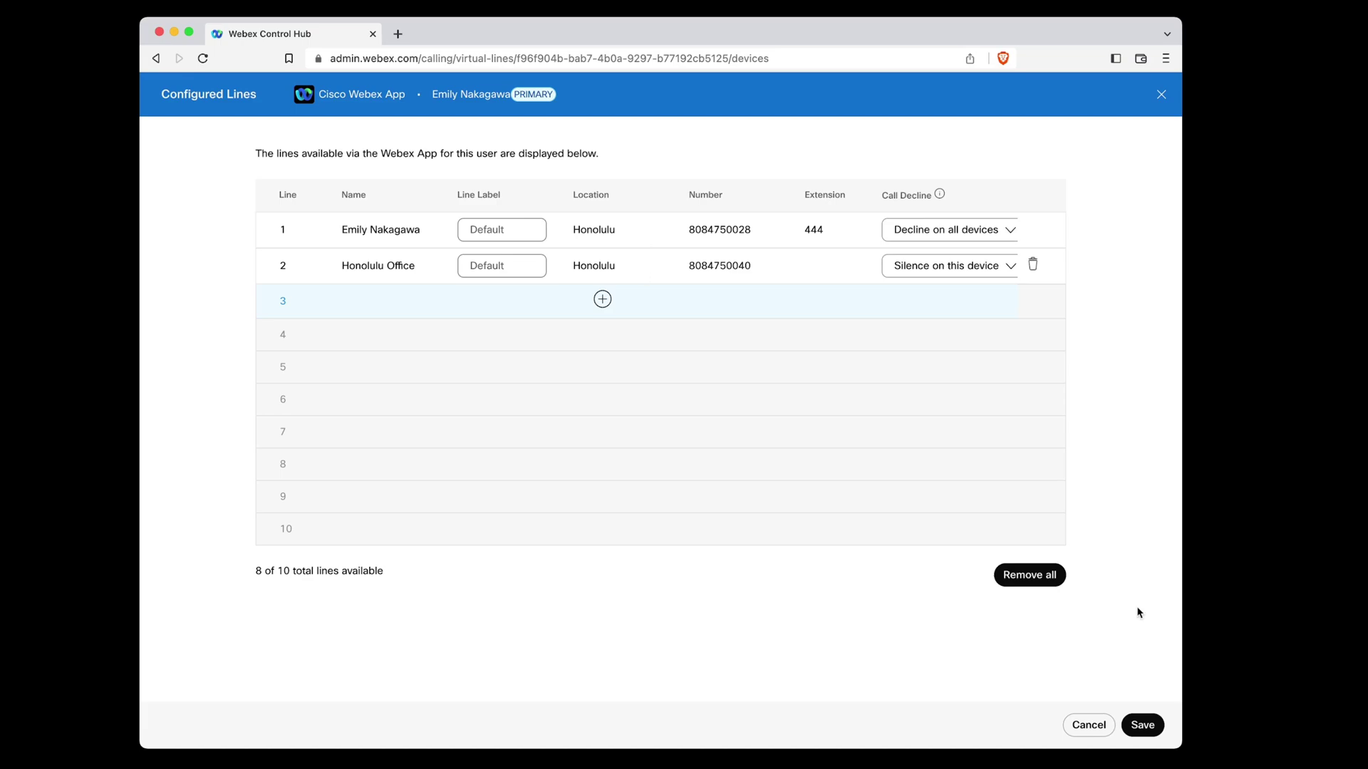
click(1142, 724)
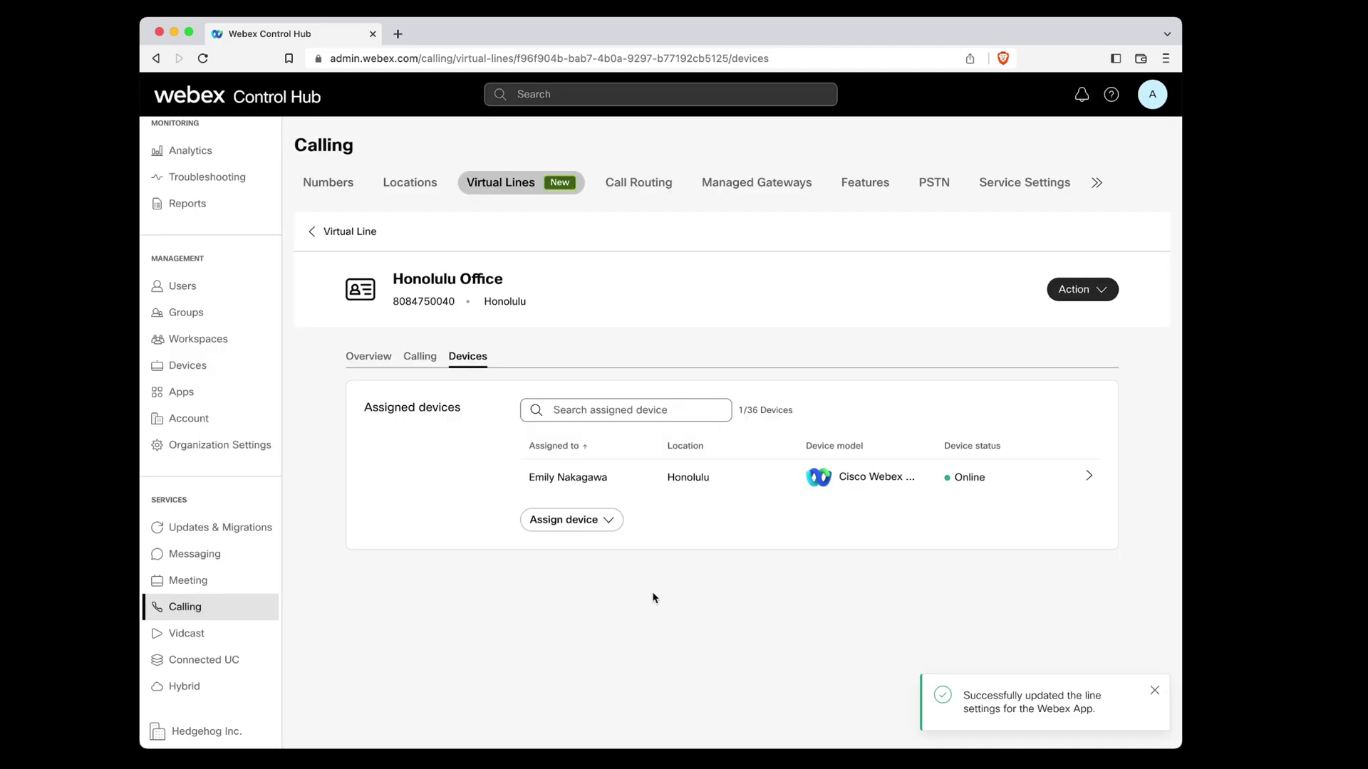
Step: Assign the Honolulu Office line to a second Honolulu user's Webex App device and return to the virtual line list
click(607, 521)
click(625, 548)
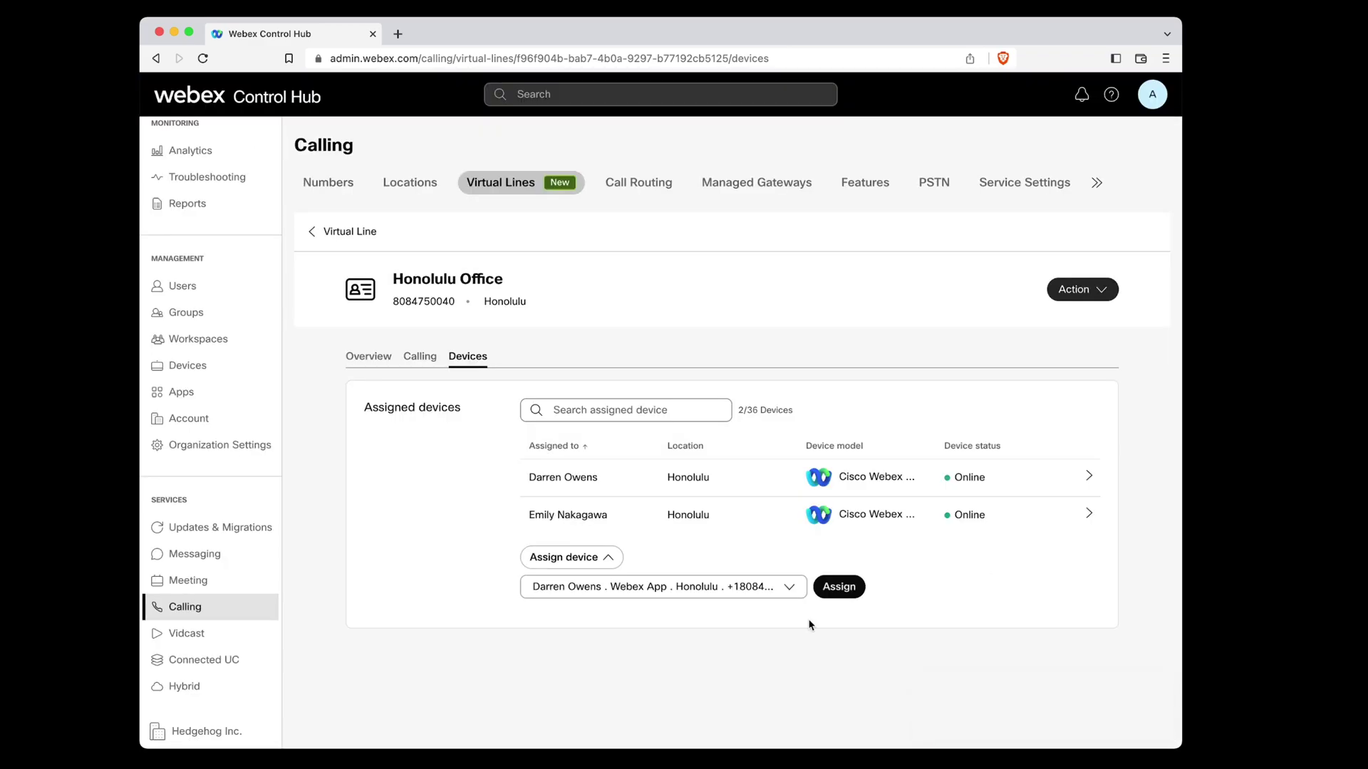
click(314, 234)
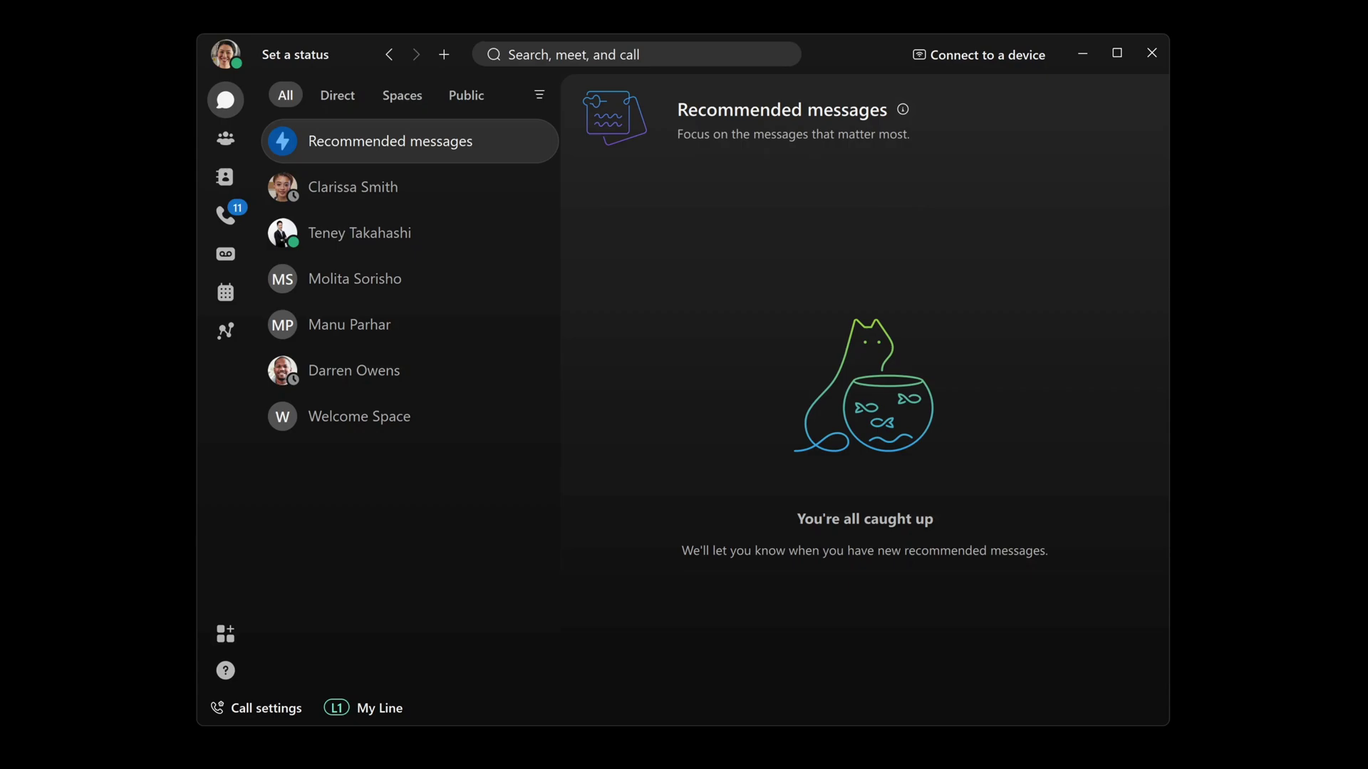
Step: Switch to the Webex App and review the lines available to call from, in both the main and Multi Call windows
click(390, 702)
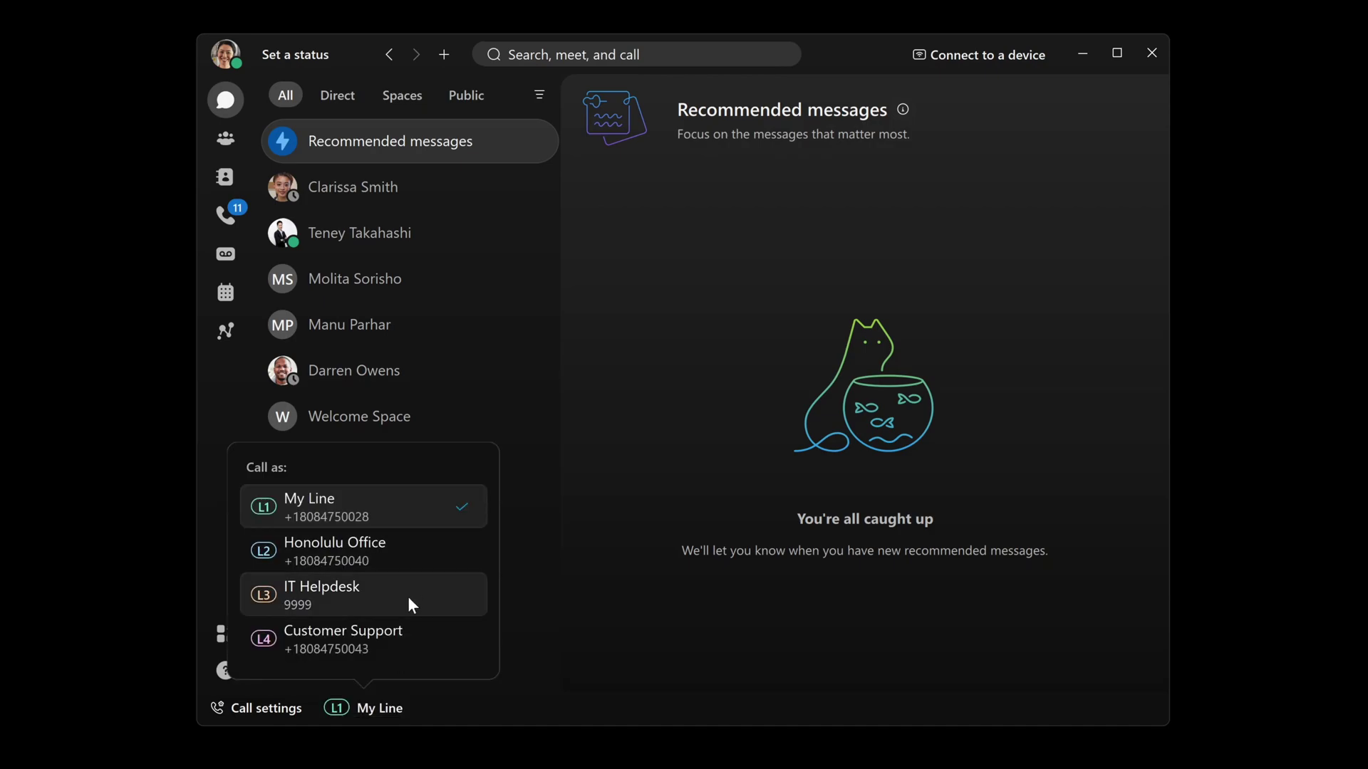
click(406, 676)
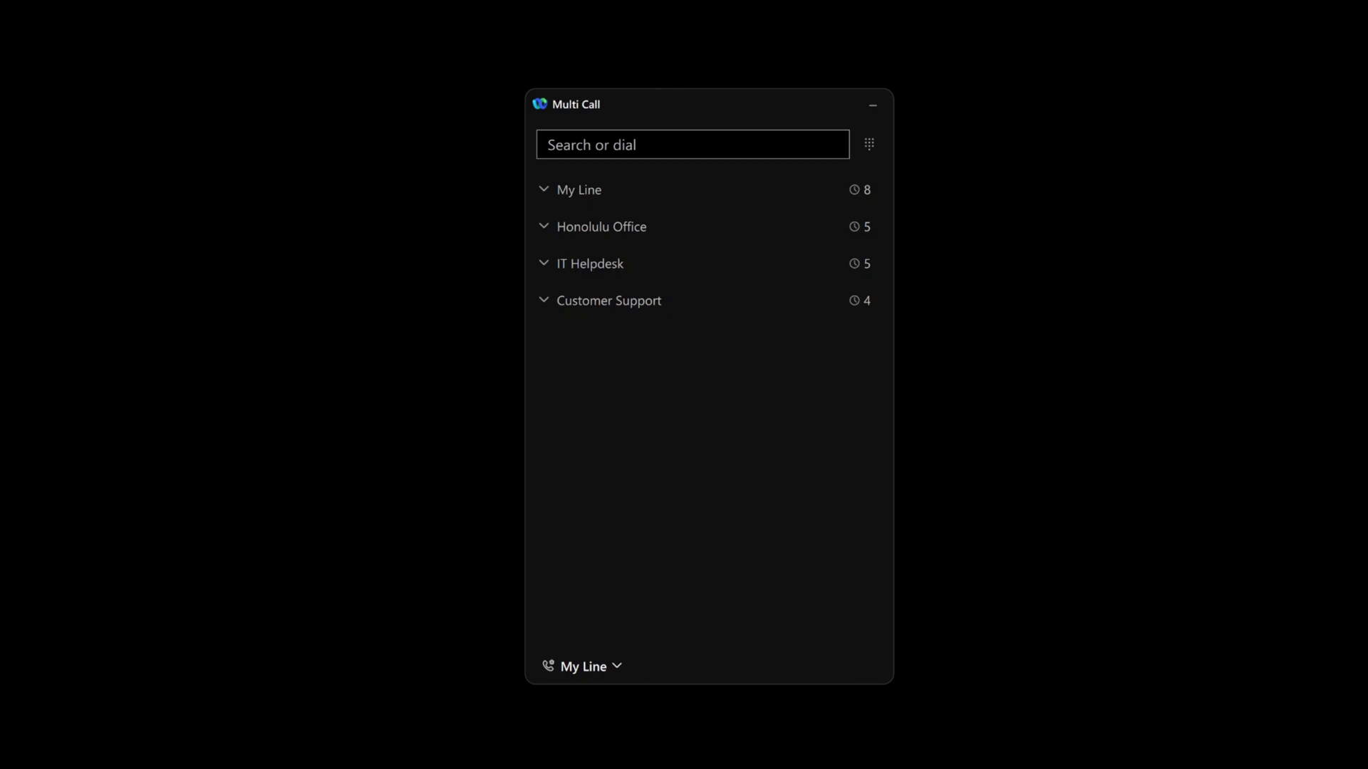
click(607, 663)
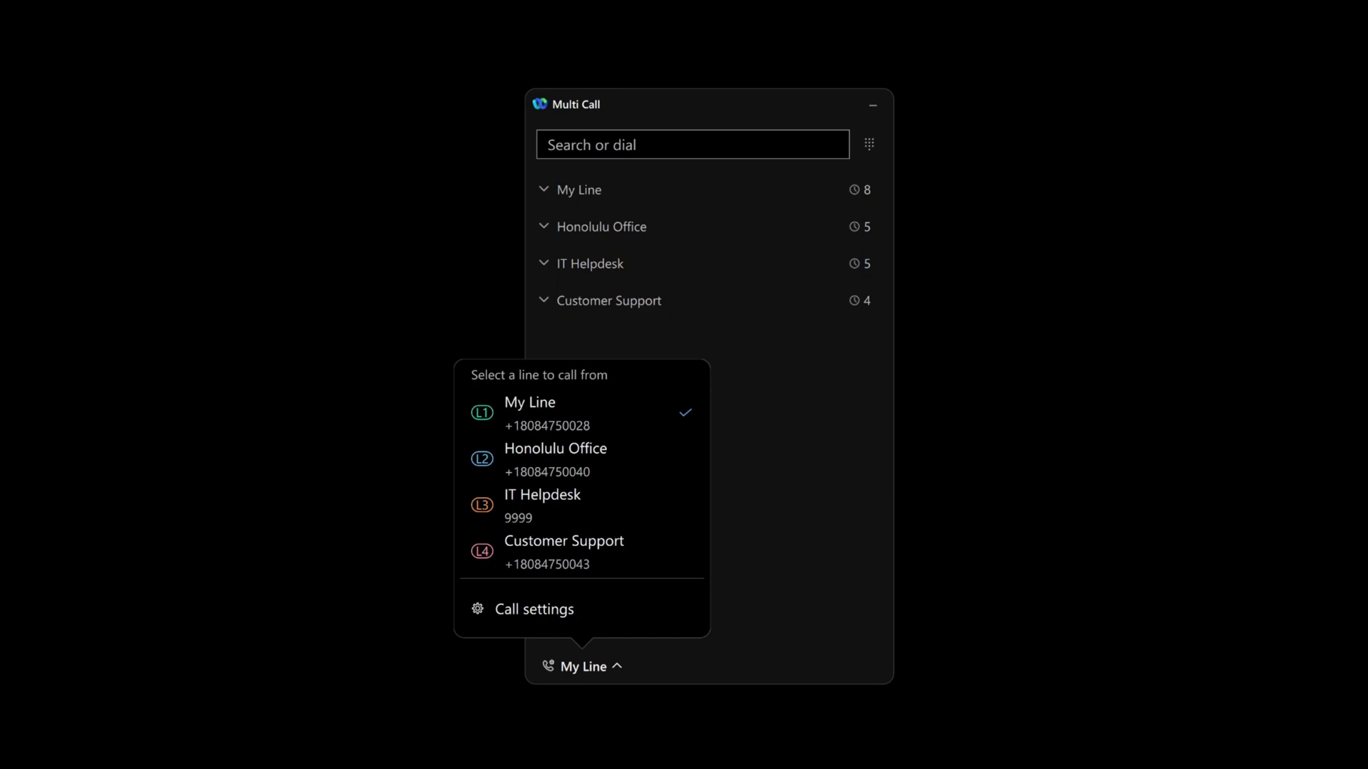
key(Escape)
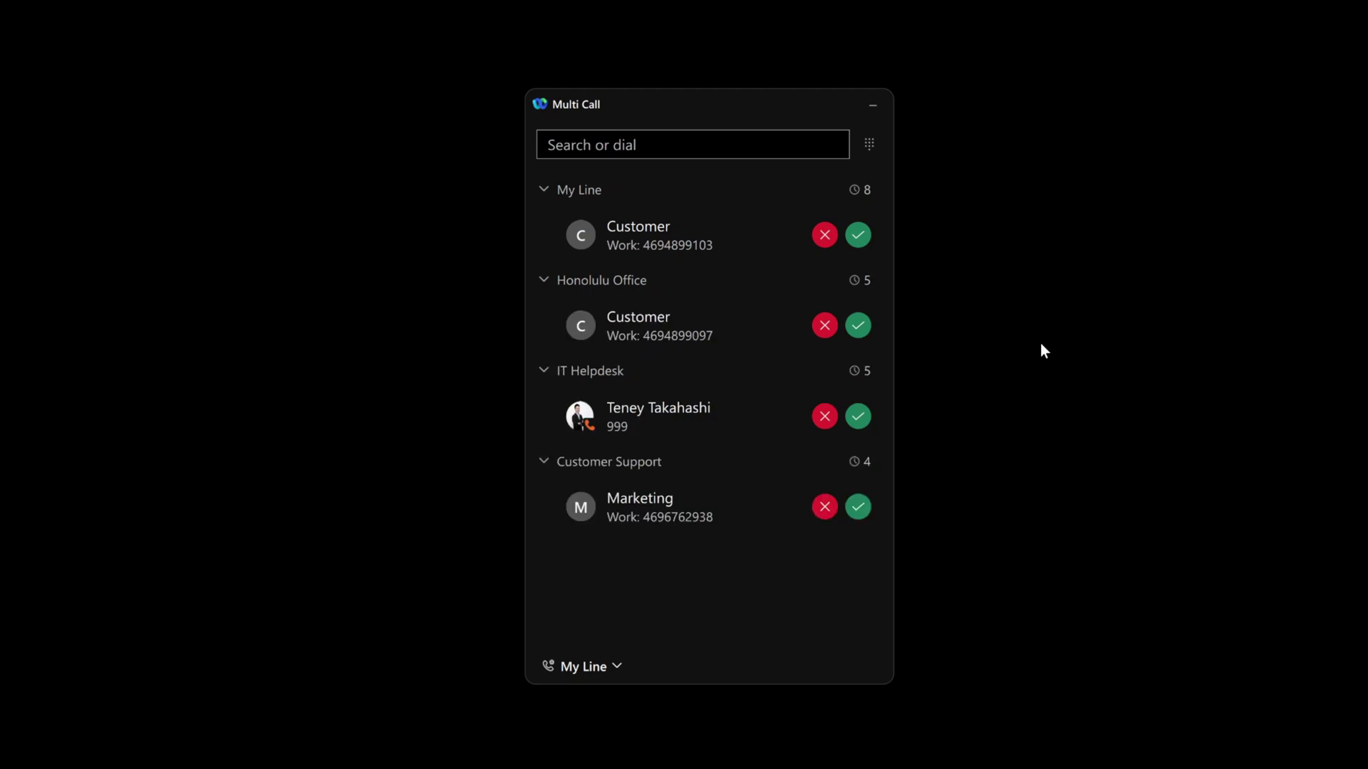
Step: Answer the incoming customer calls on My Line and Honolulu Office in turn, placing each on hold
click(858, 235)
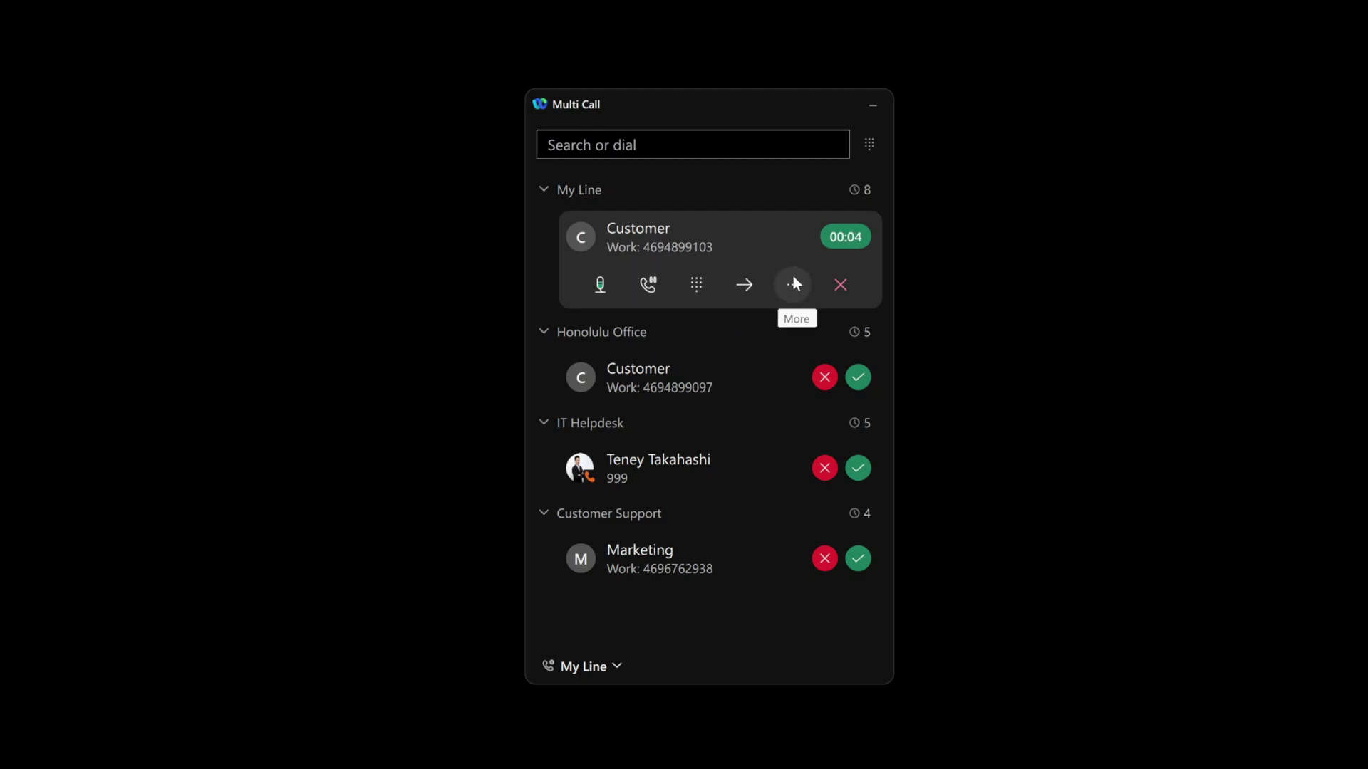
click(658, 290)
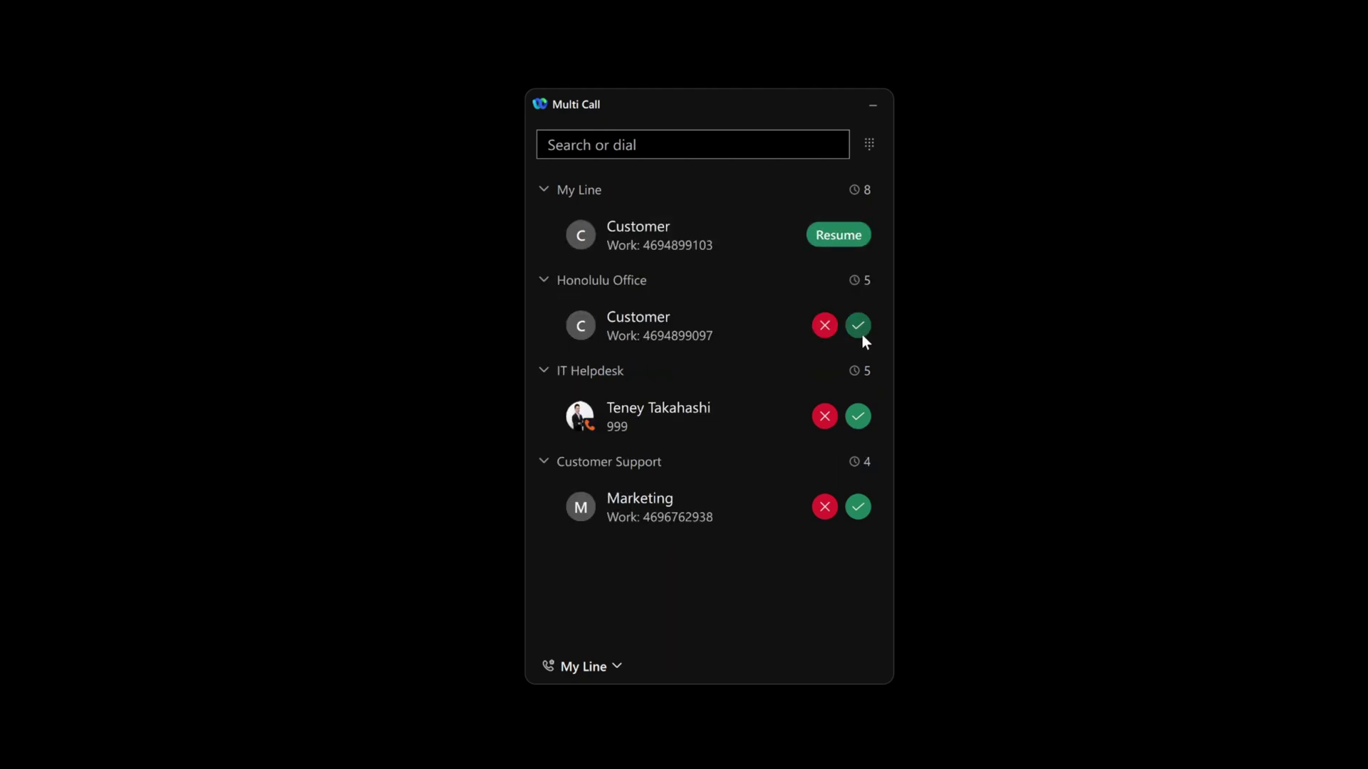
click(861, 333)
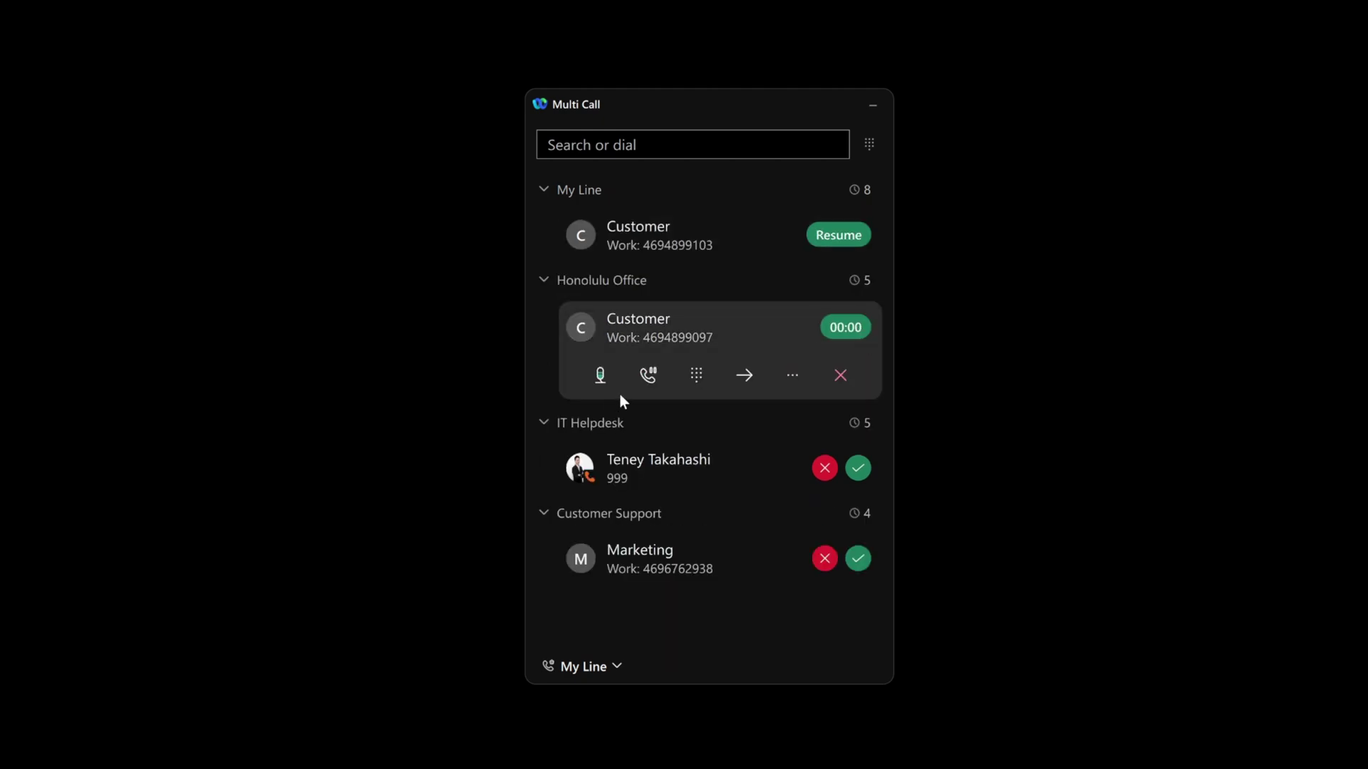
click(648, 375)
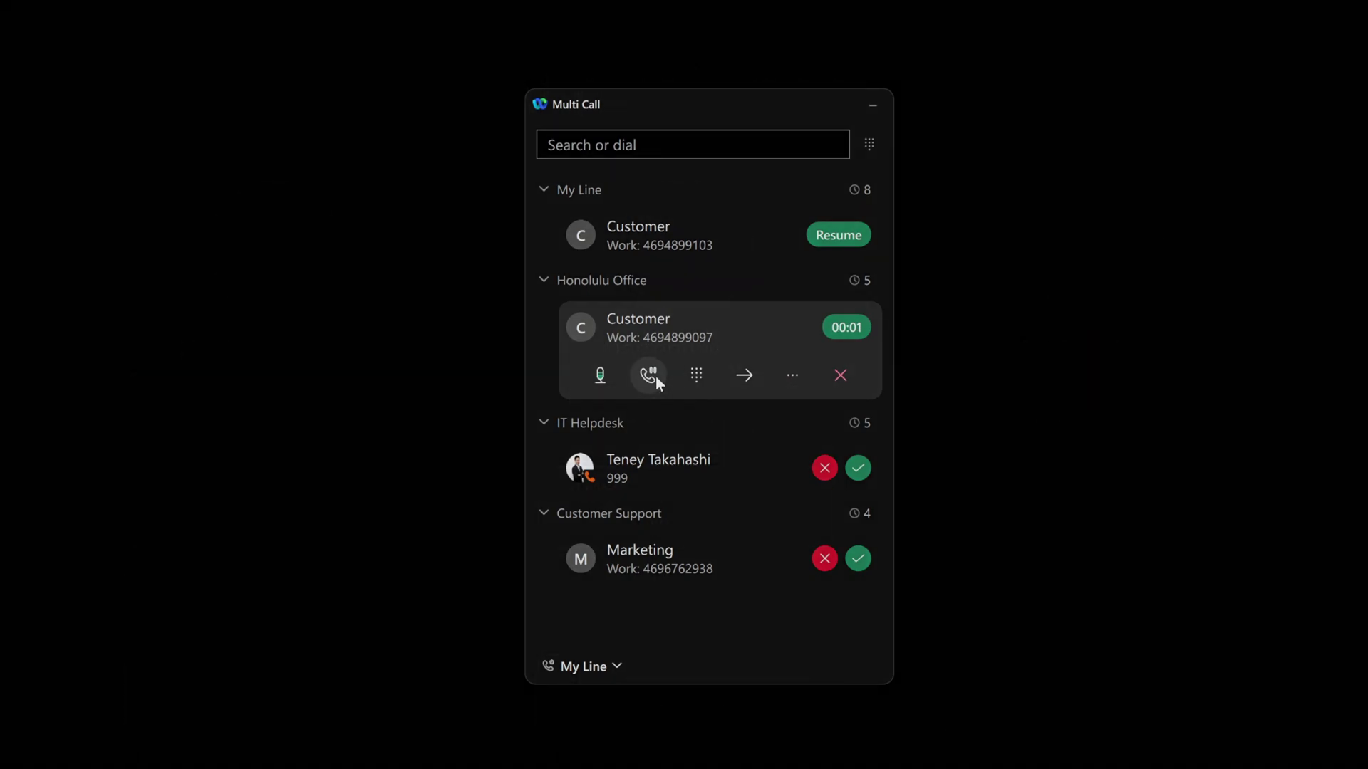